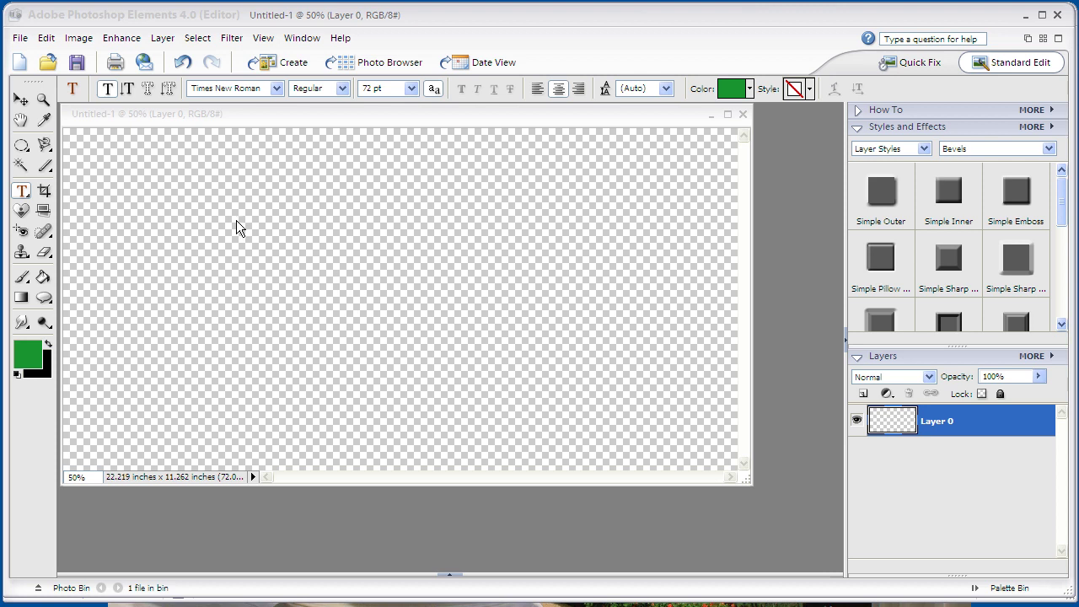
Step: Bring the Photoshop Elements editor with the blank transparent Untitled-1 canvas into focus
click(76, 18)
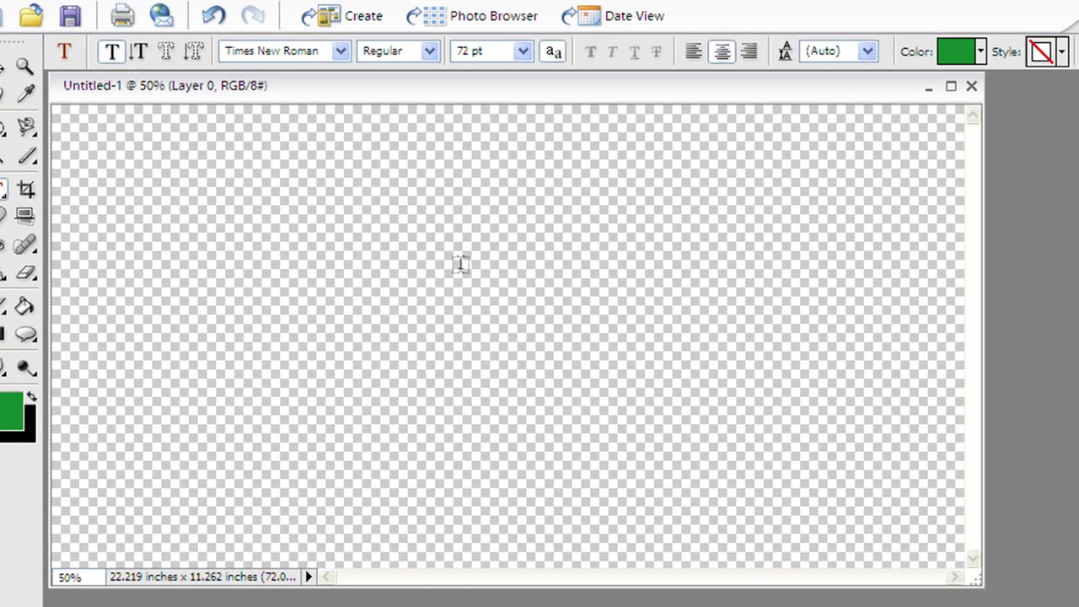
Step: Type 'Copyright' and 'AtomicSuperGeek' on two lines at the canvas centre and commit it
click(413, 287)
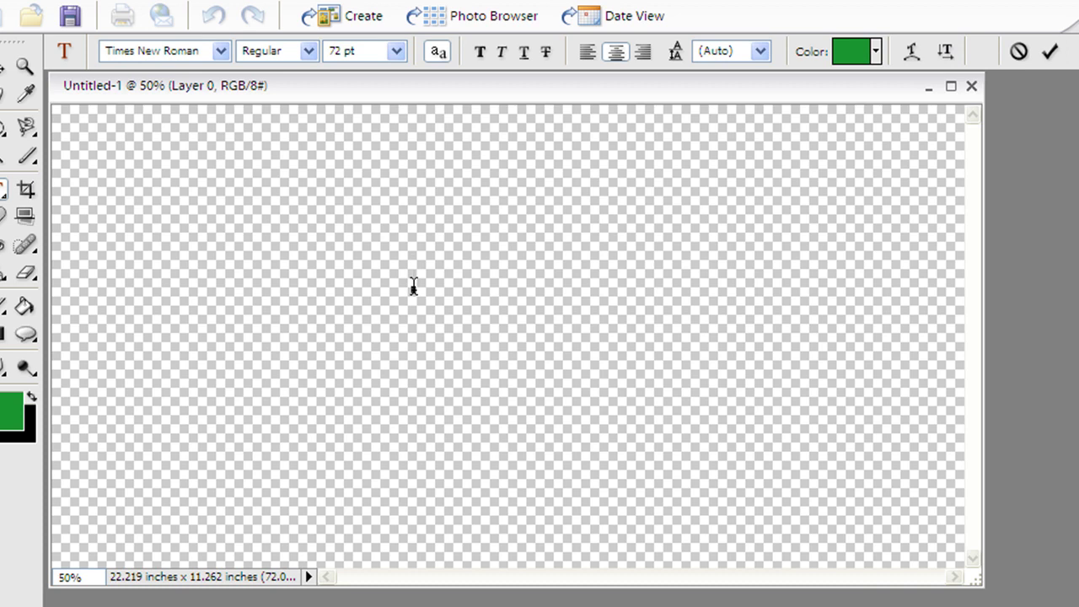
text(Copyright)
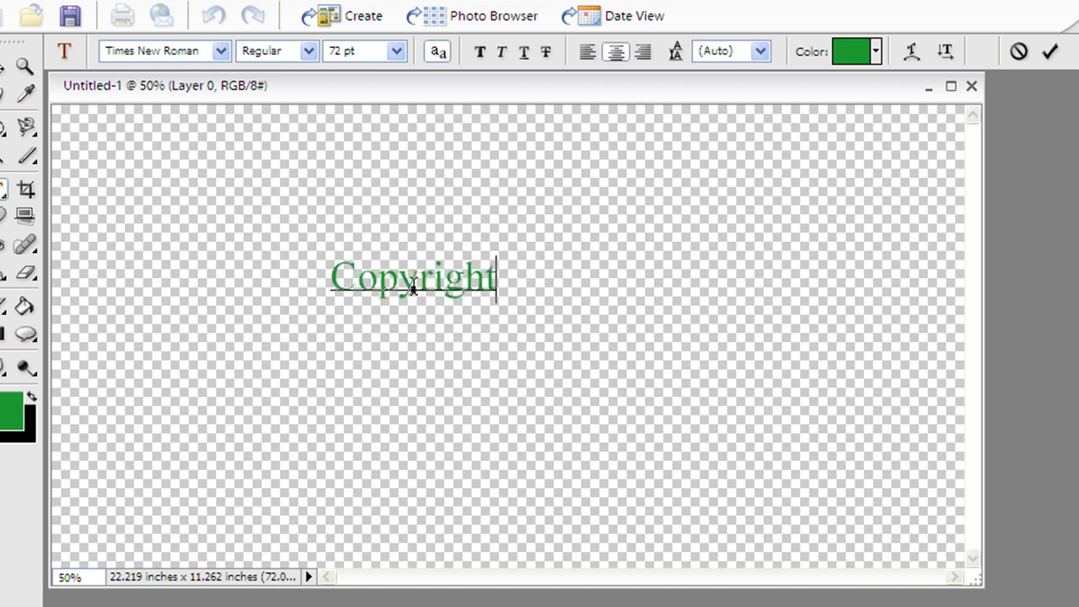
key(Return)
text(Atomc)
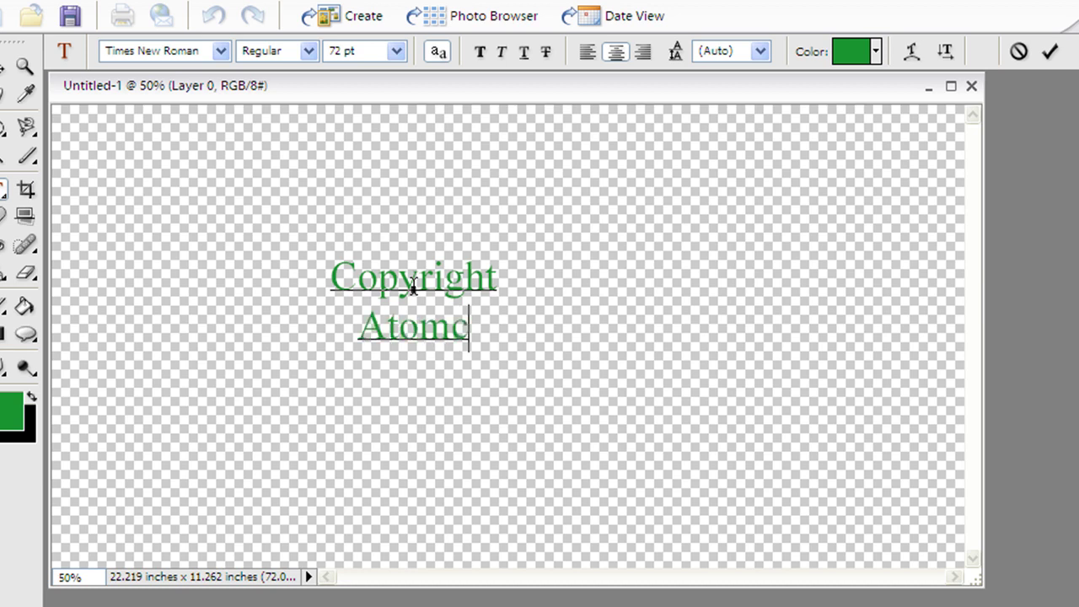
key(BackSpace)
text(icS)
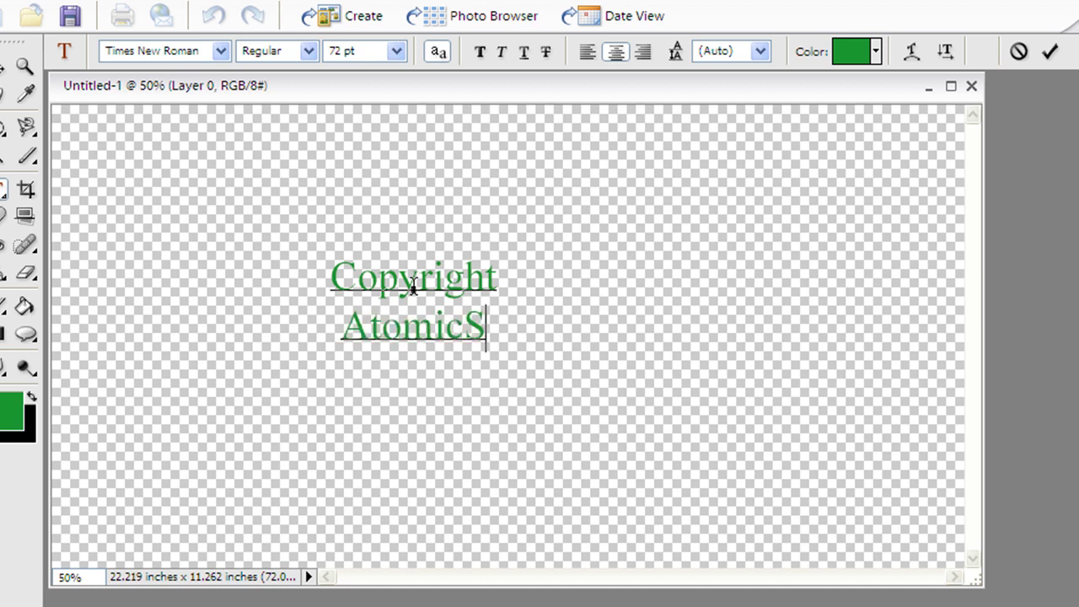
text(uperGeek)
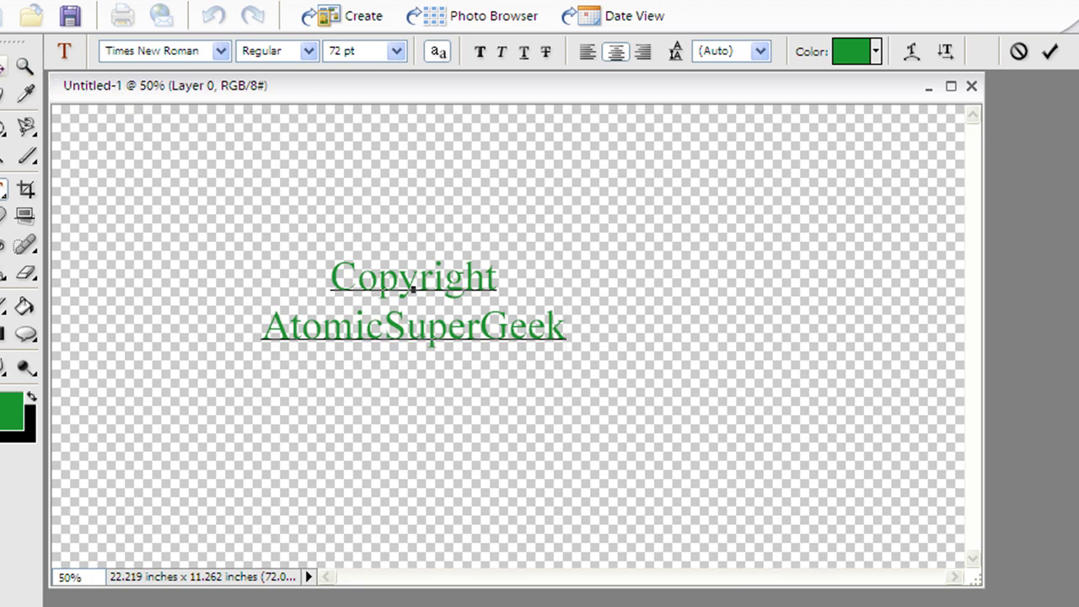
click(2, 69)
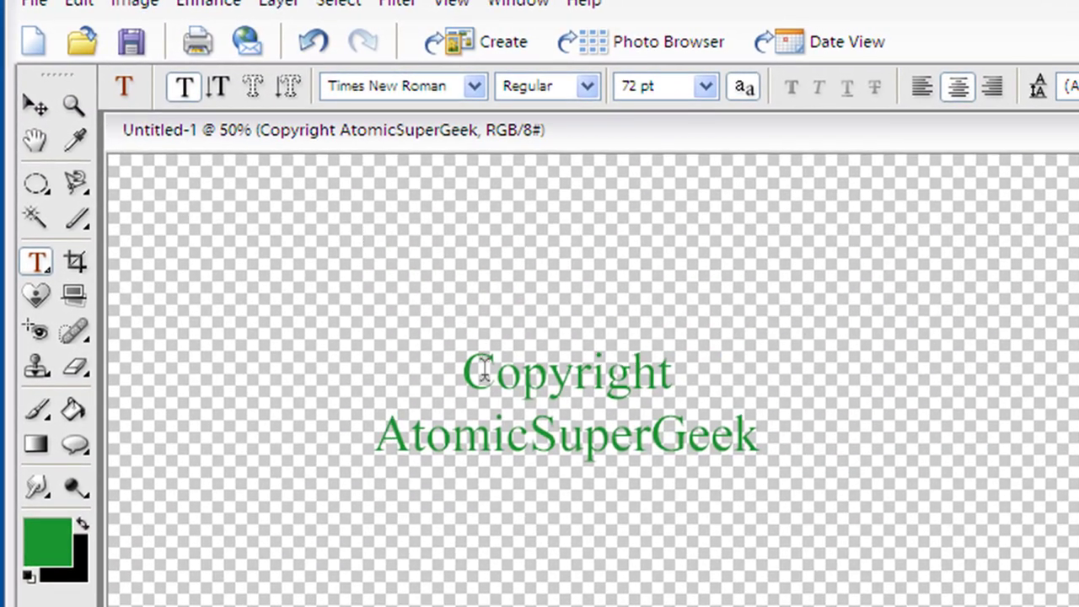
click(483, 373)
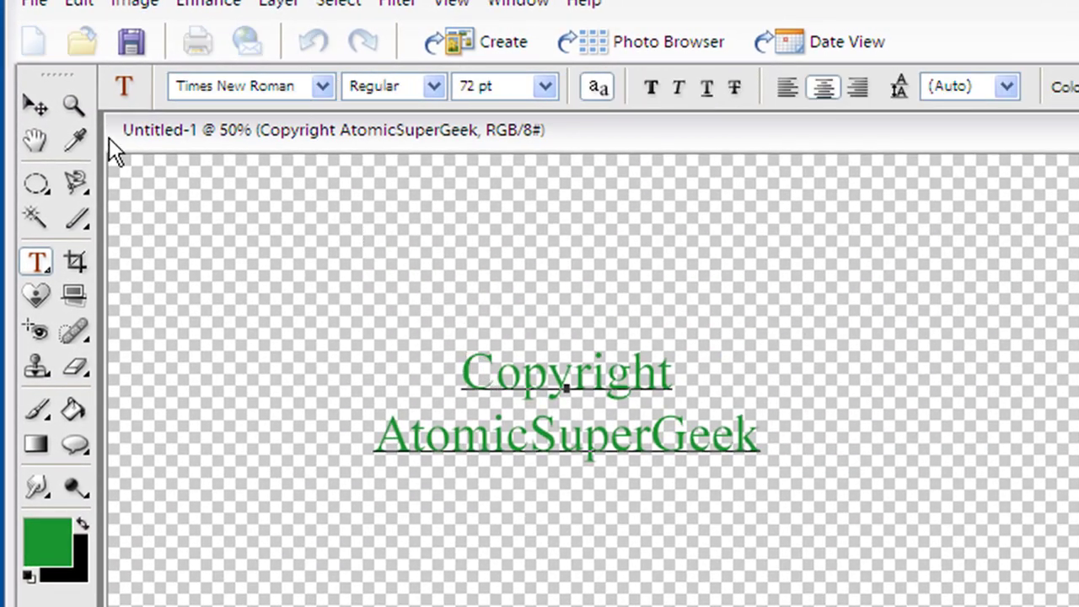
click(28, 99)
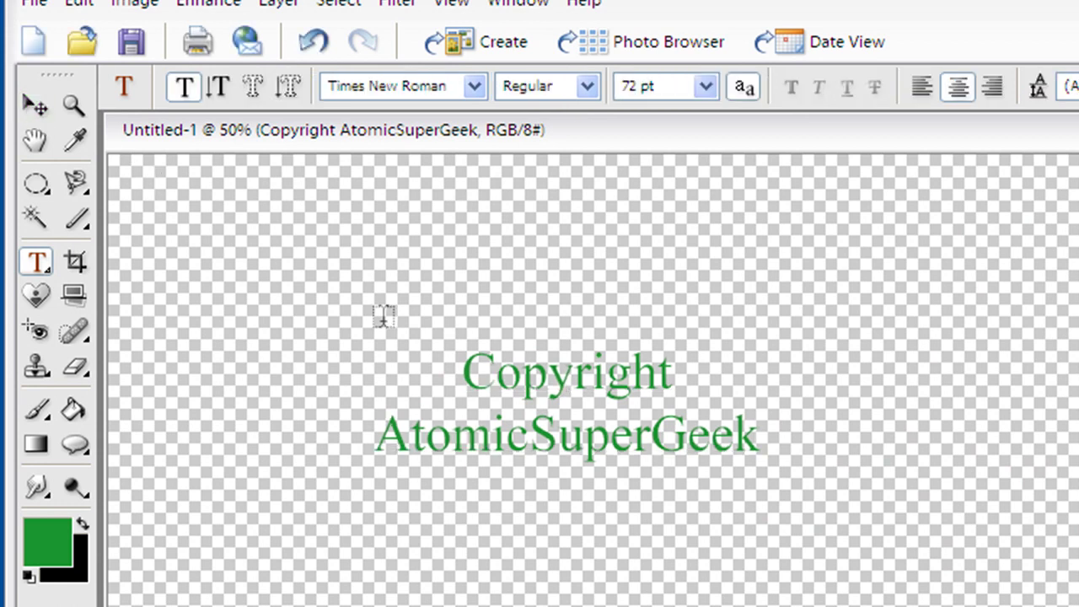
Step: Scale the copyright text to 259.4% by 383.4% so it nearly fills the canvas, then commit
click(37, 106)
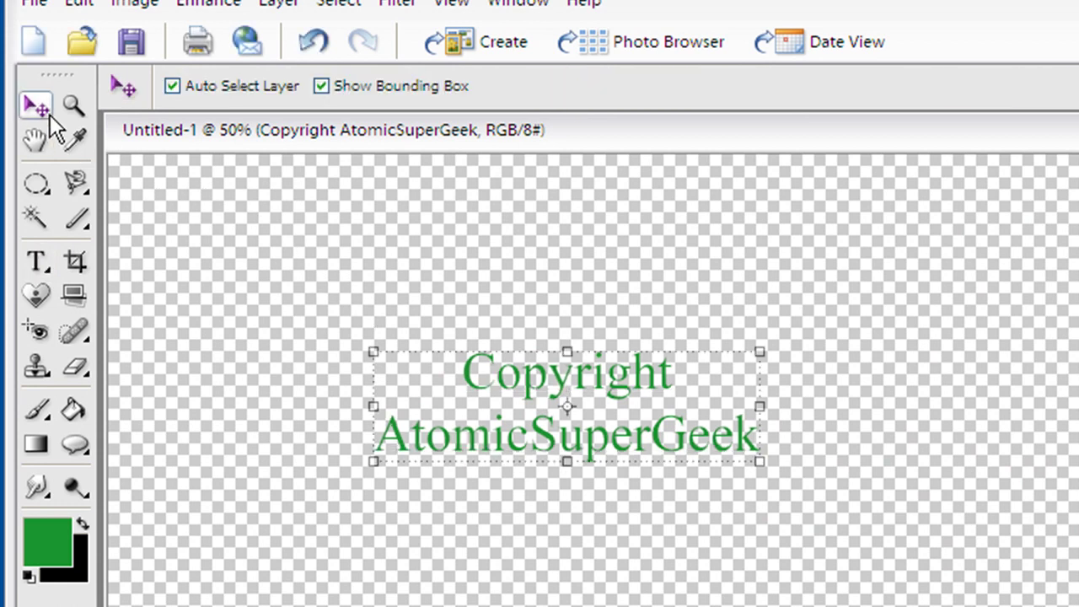
drag(370, 349, 143, 178)
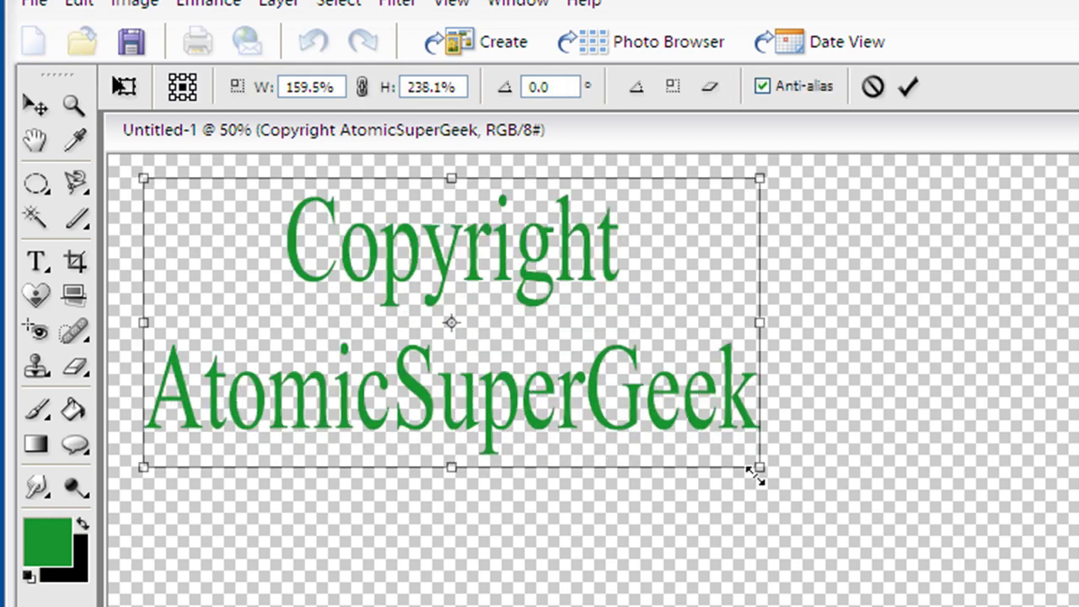
drag(759, 466, 1078, 606)
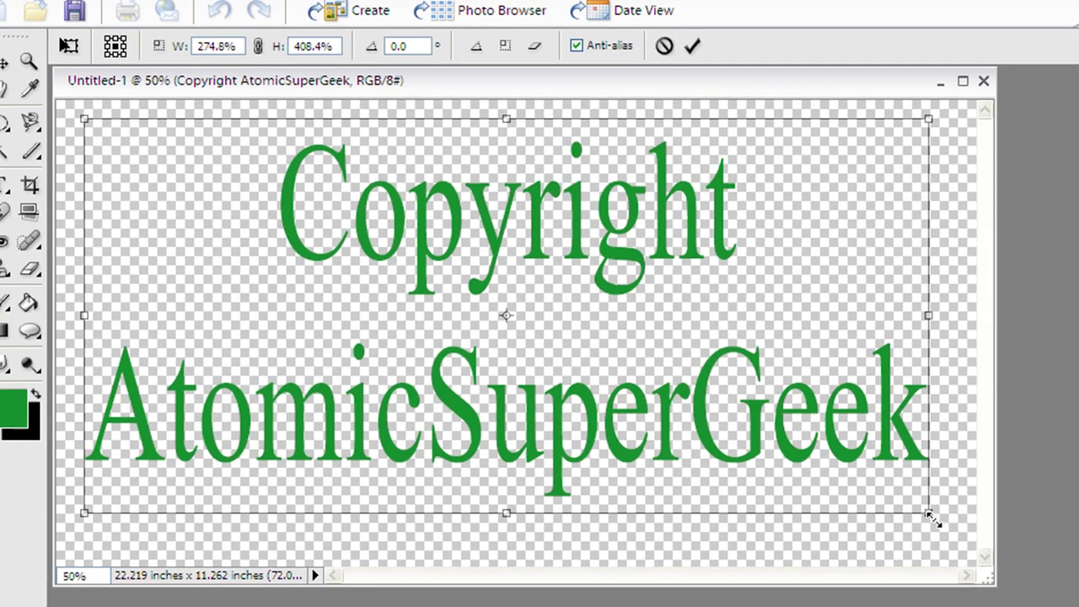
drag(928, 513, 881, 490)
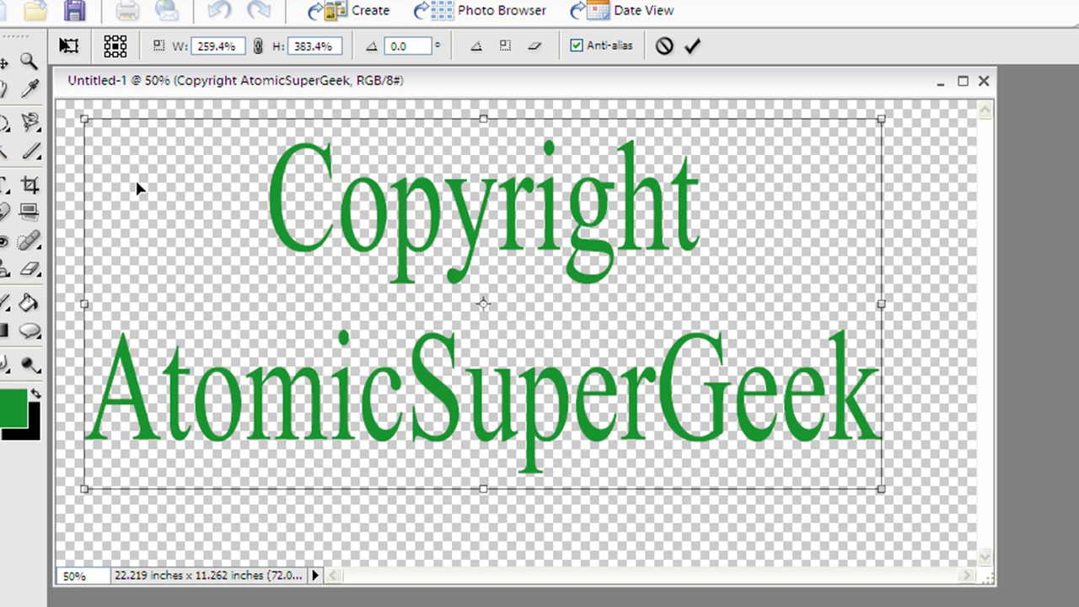
key(Return)
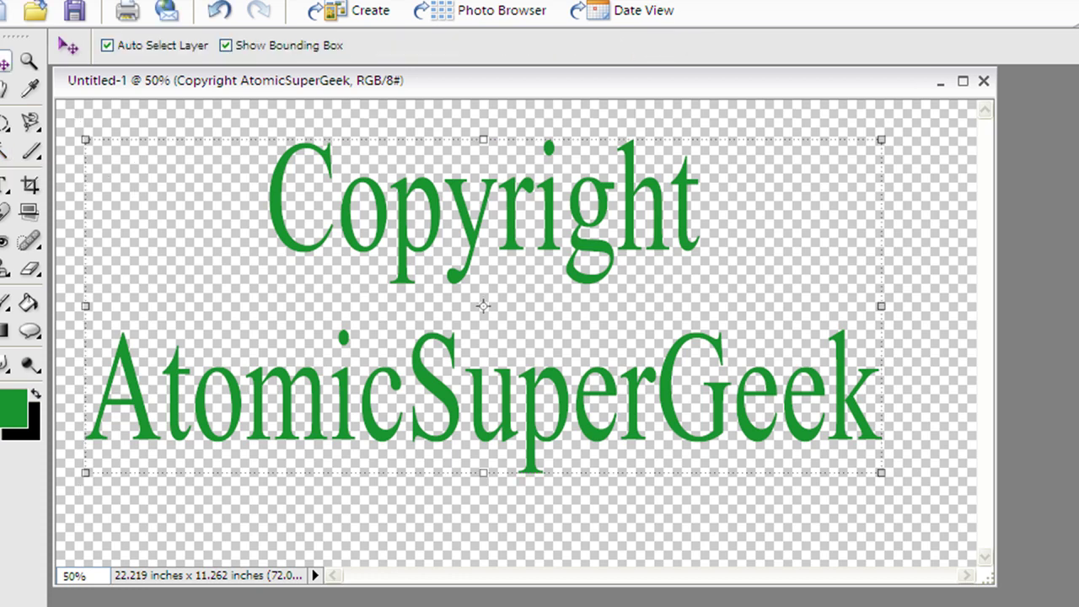
Step: Select the green lettering and define it as a 1386 px brush named 'Watermark'
click(6, 152)
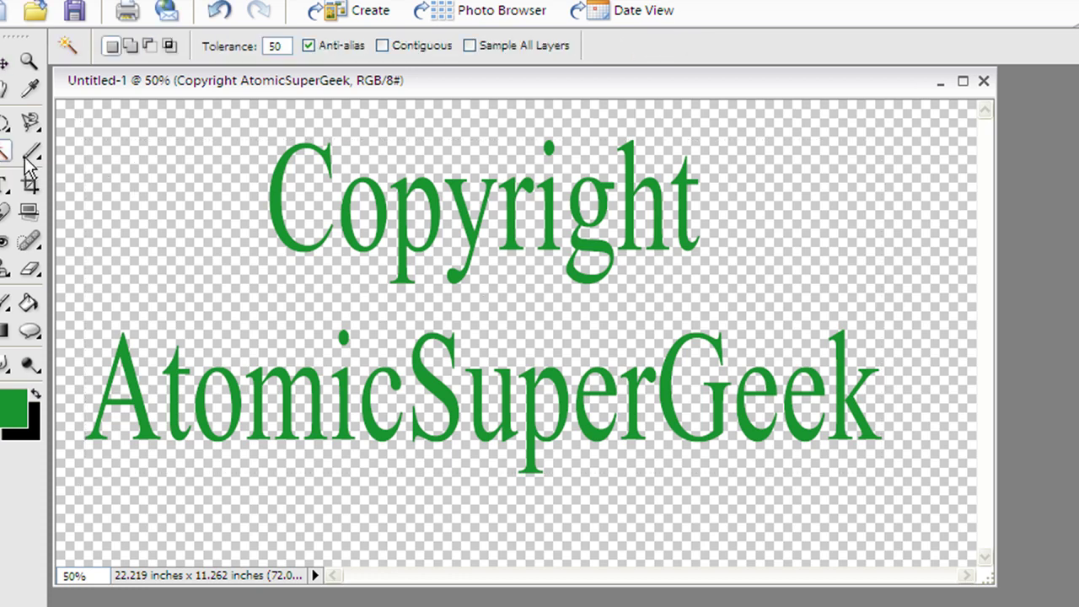
click(278, 204)
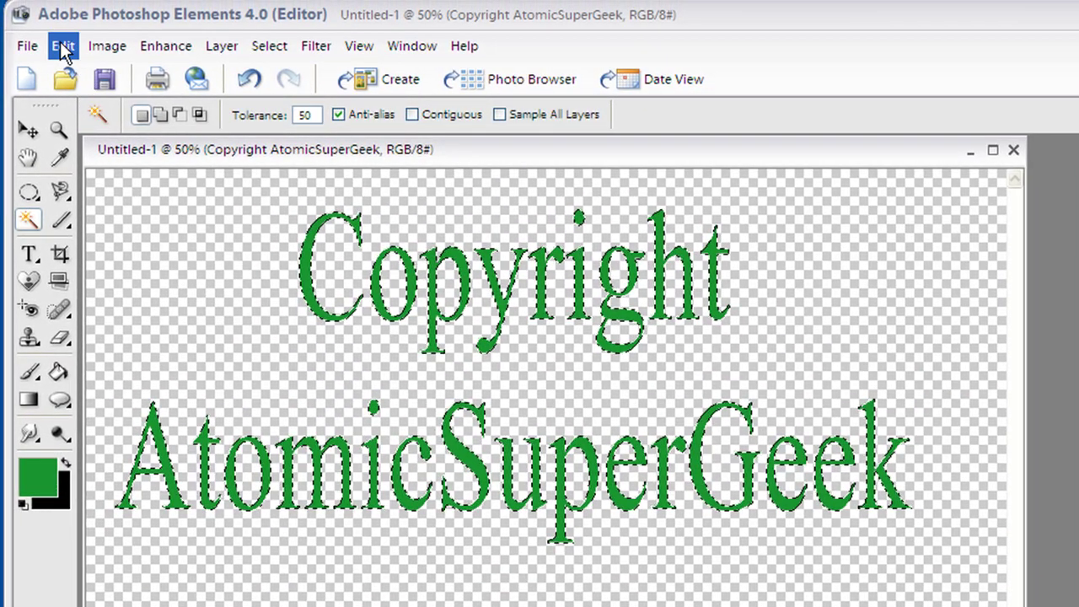
click(56, 32)
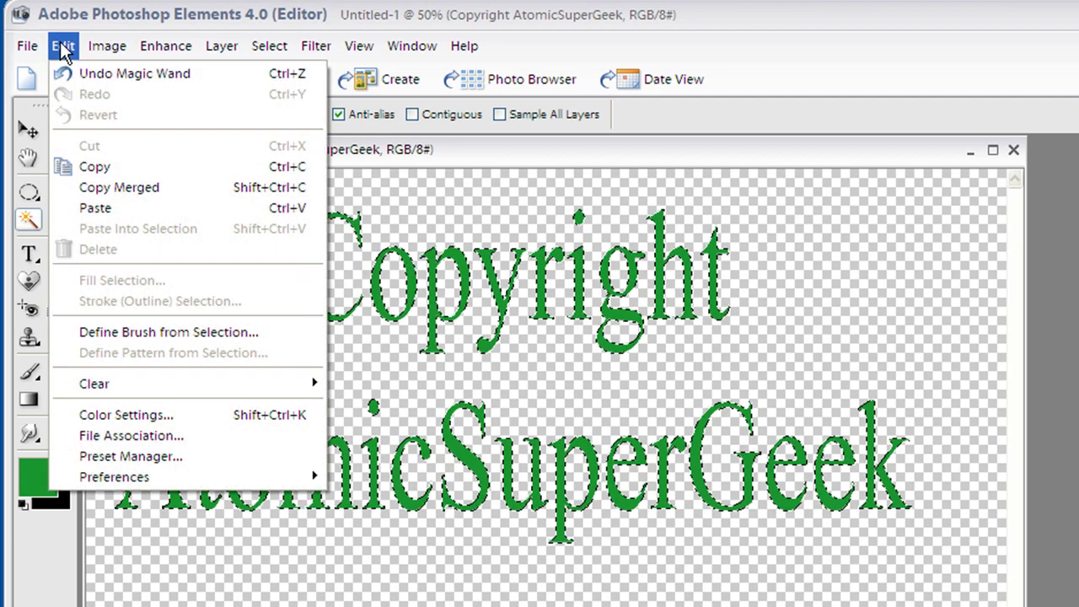
click(164, 332)
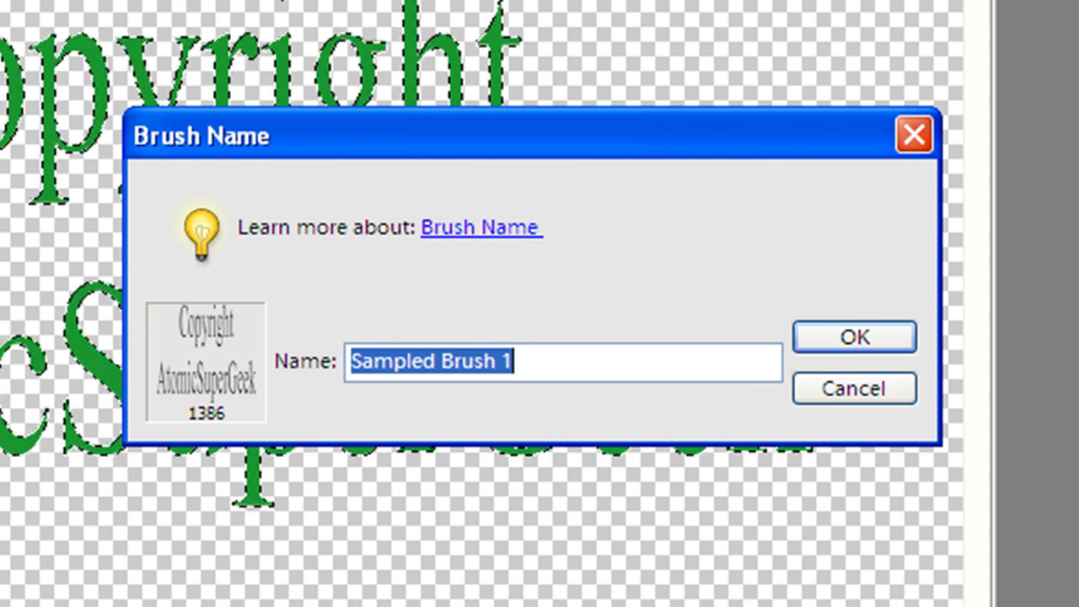
text(Watermark)
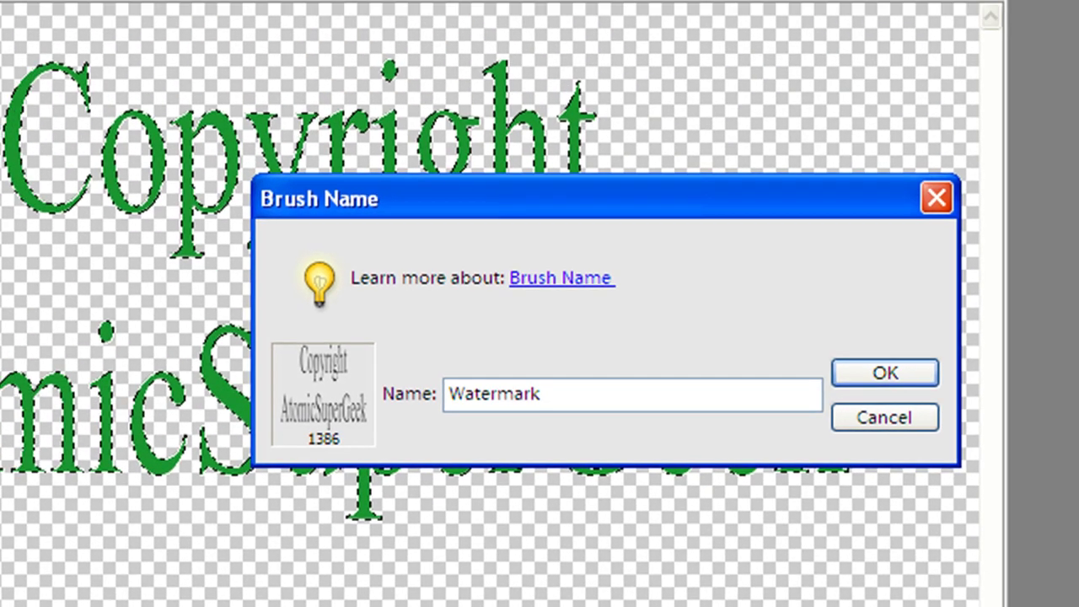
key(Return)
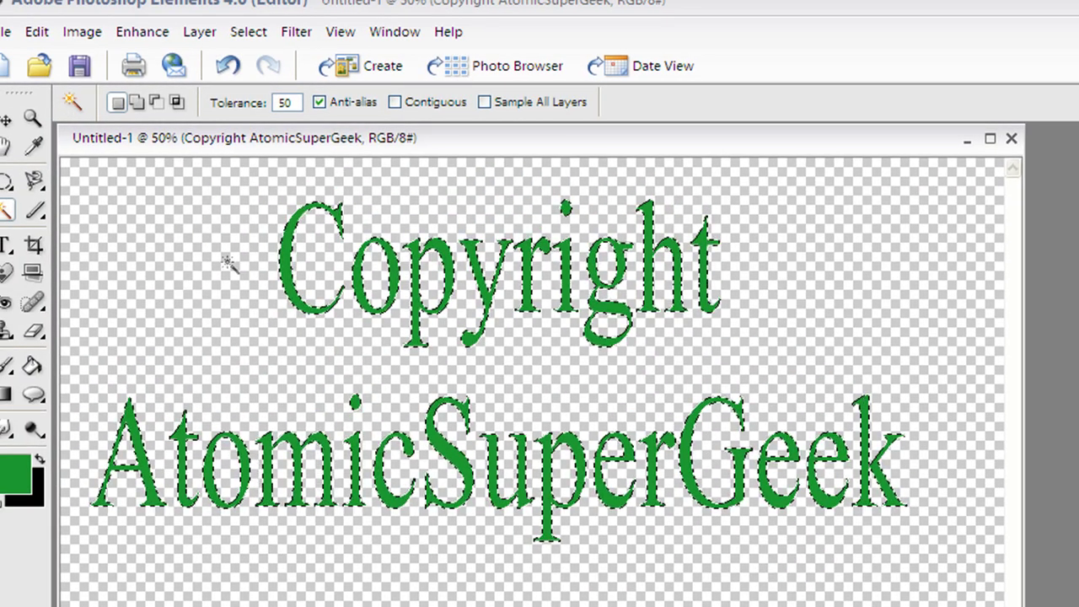
Step: Close Untitled-1 without saving and open '2008-11-29 Portraits -003_edited-1.jpg'
click(1014, 140)
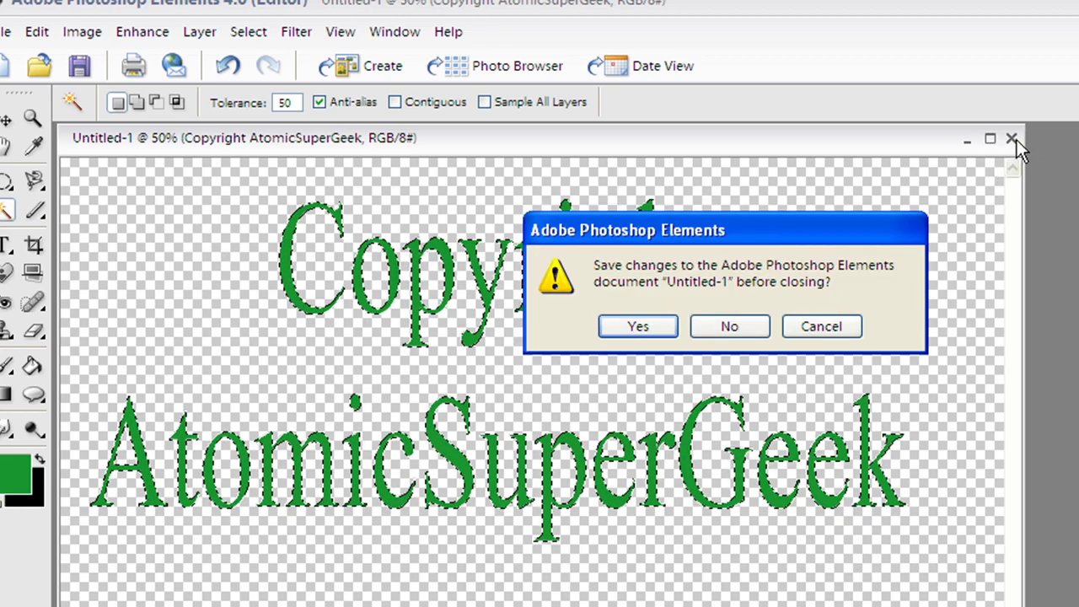
click(747, 328)
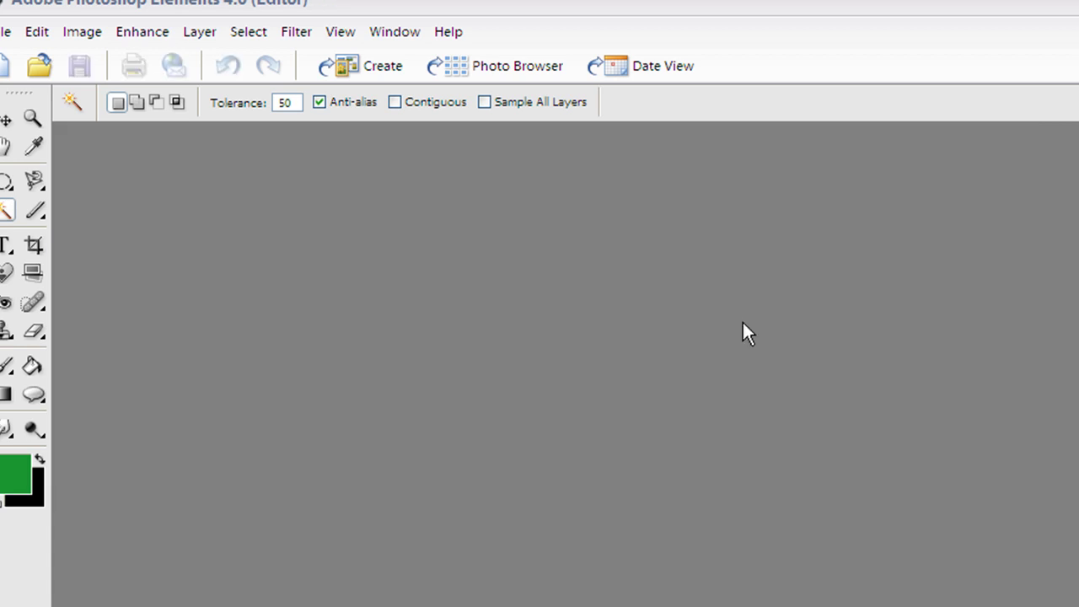
click(4, 34)
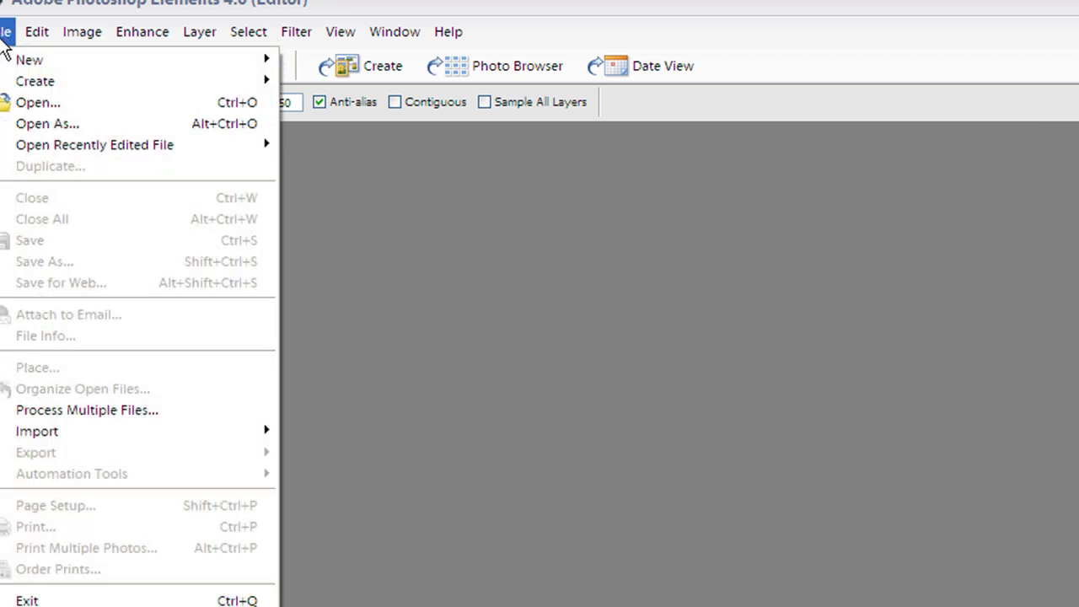
click(38, 103)
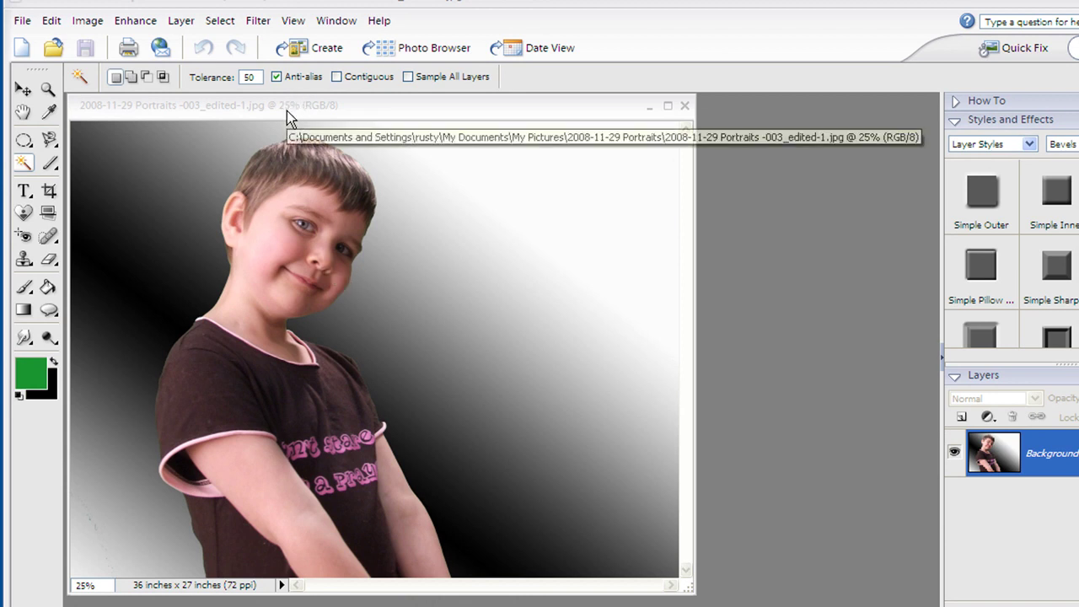
click(286, 111)
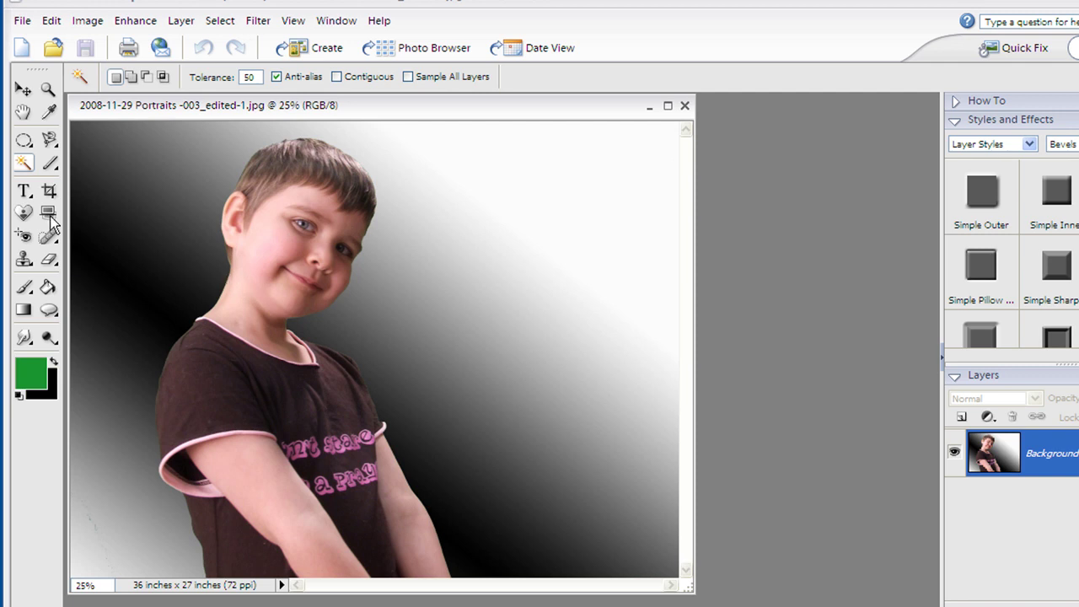
Step: Select the Brush tool and load the 1386 px Copyright AtomicSuperGeek brush from large thumbnails
click(24, 288)
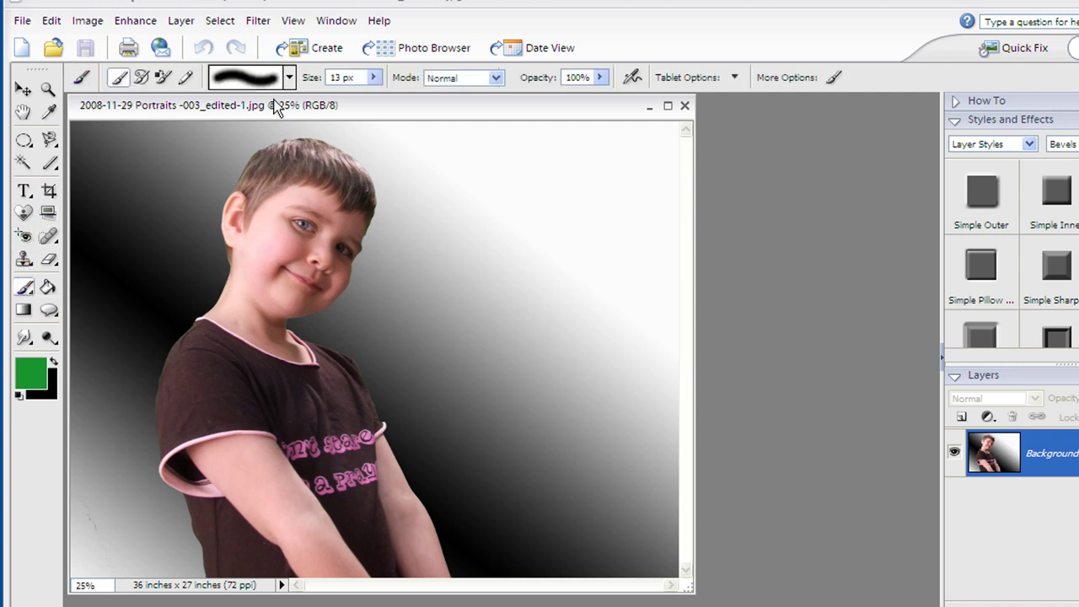
click(290, 78)
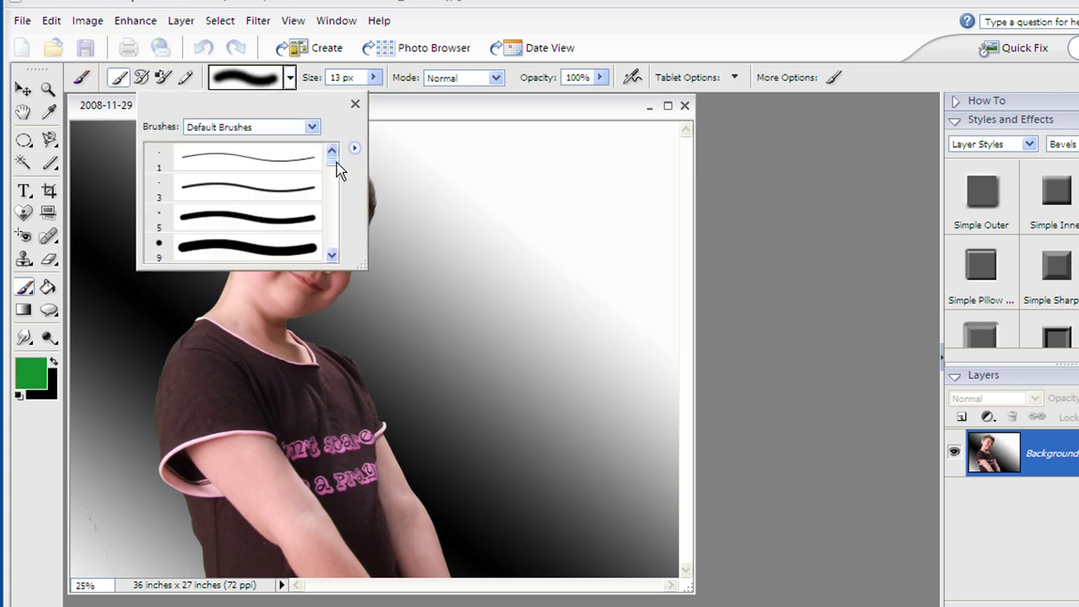
drag(336, 163, 334, 249)
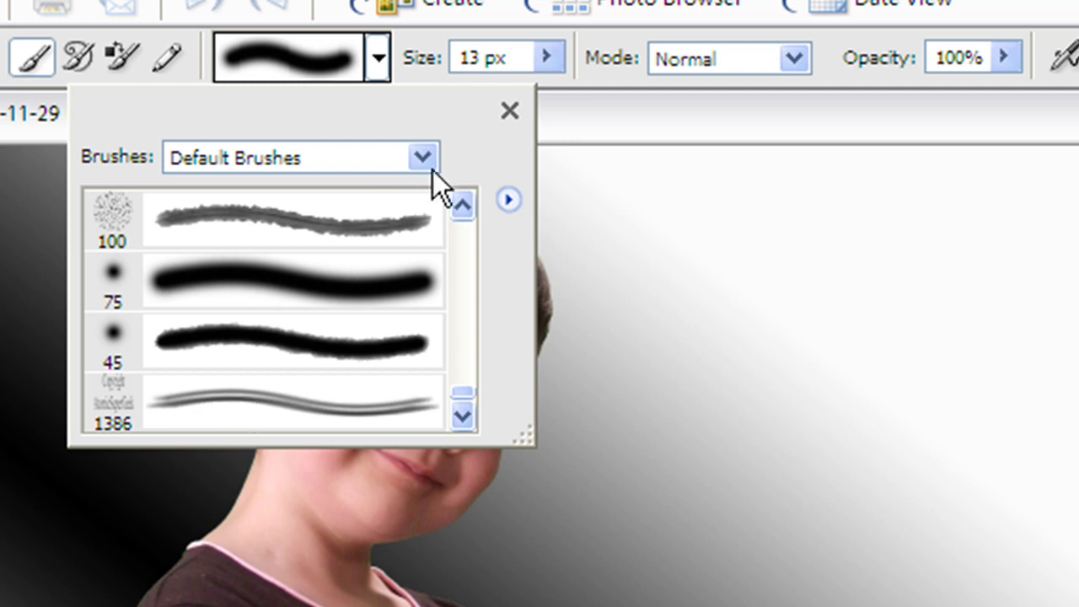
click(507, 200)
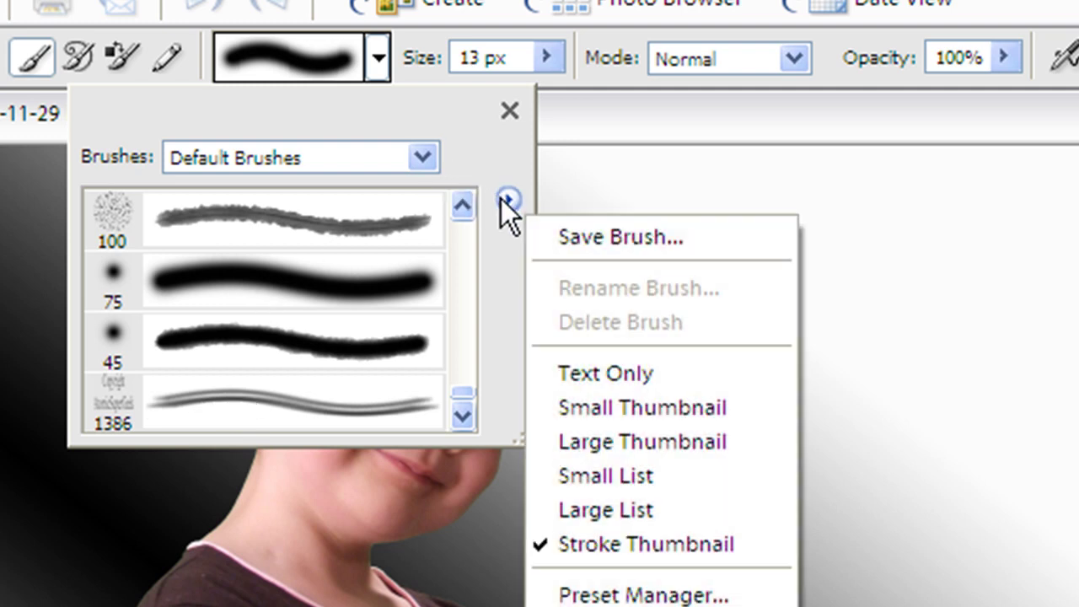
click(601, 447)
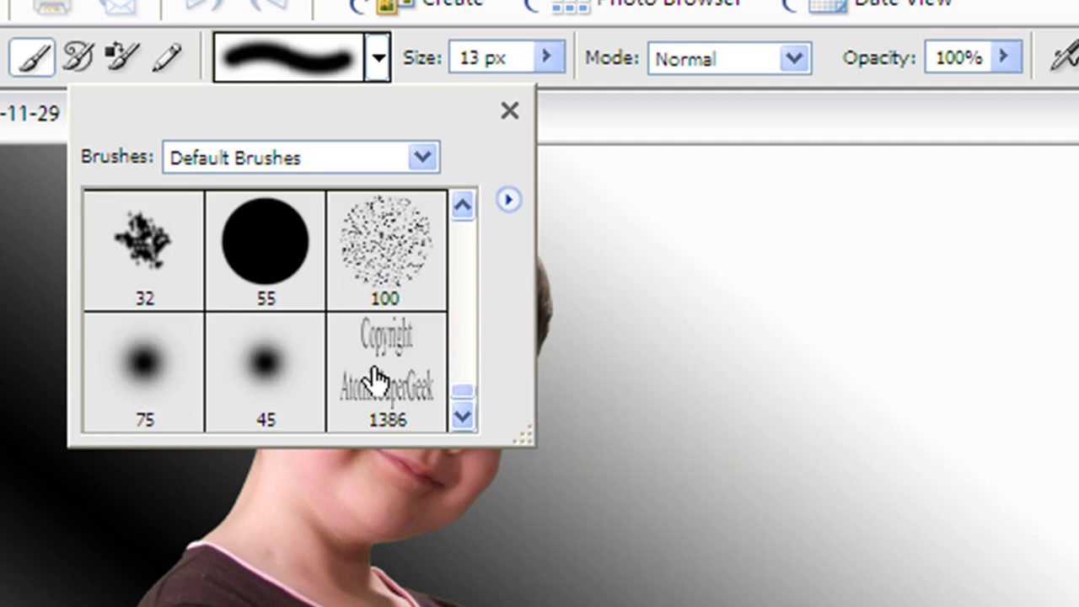
click(399, 406)
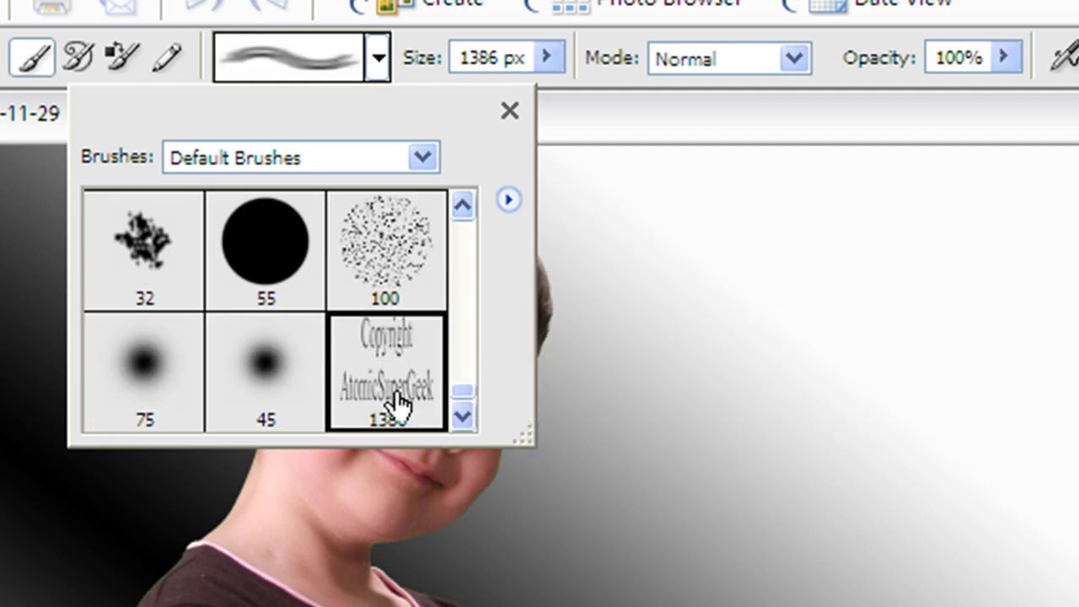
click(510, 110)
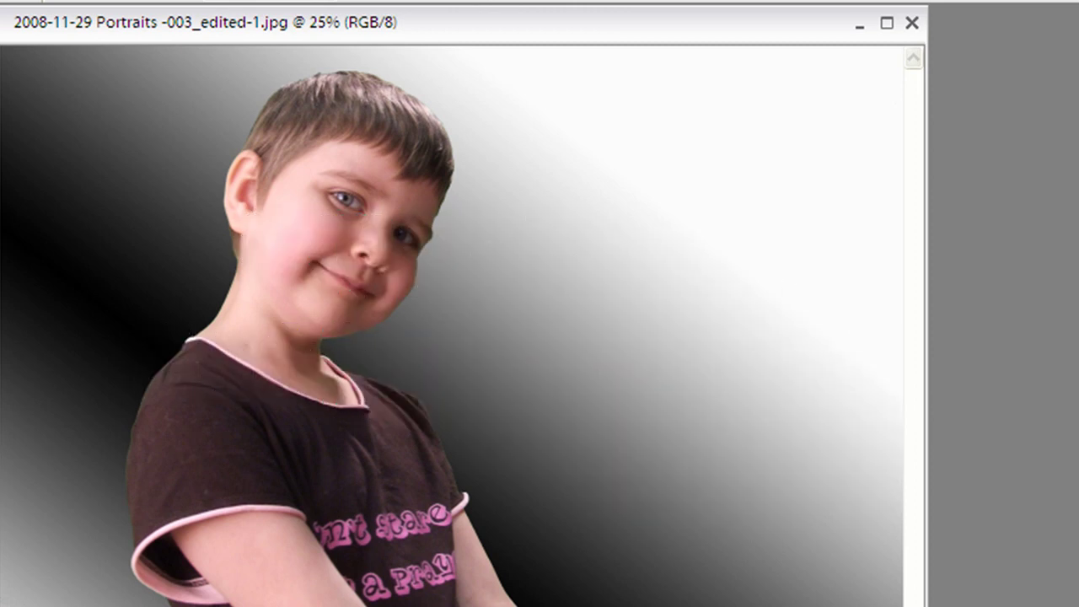
Step: Add a new Layer 1 and stamp the copyright brush once over the boy's face and chest
key(ctrl+shift+alt+n)
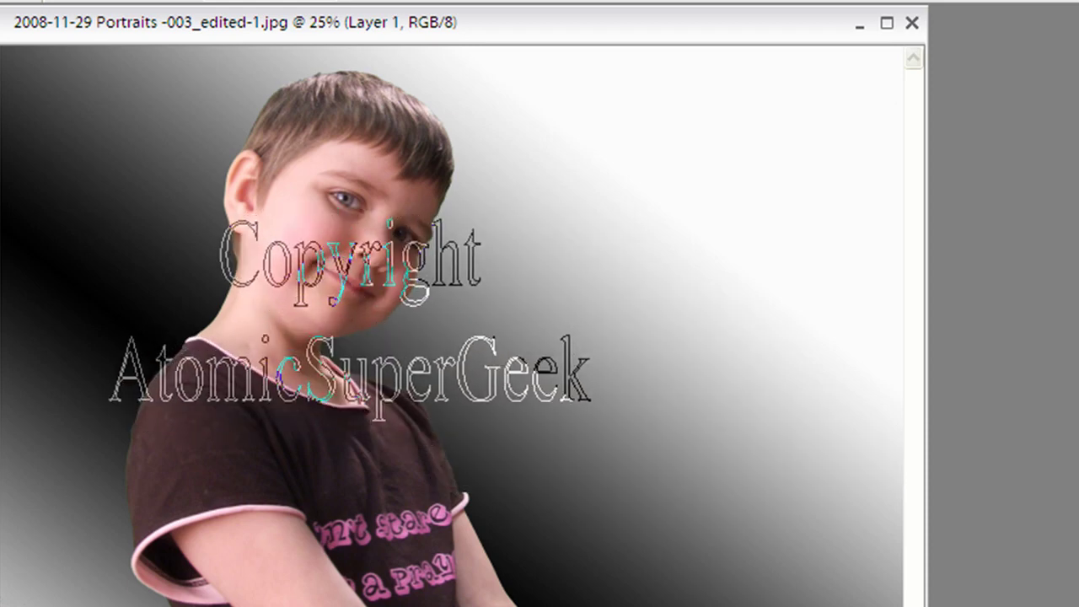
click(351, 300)
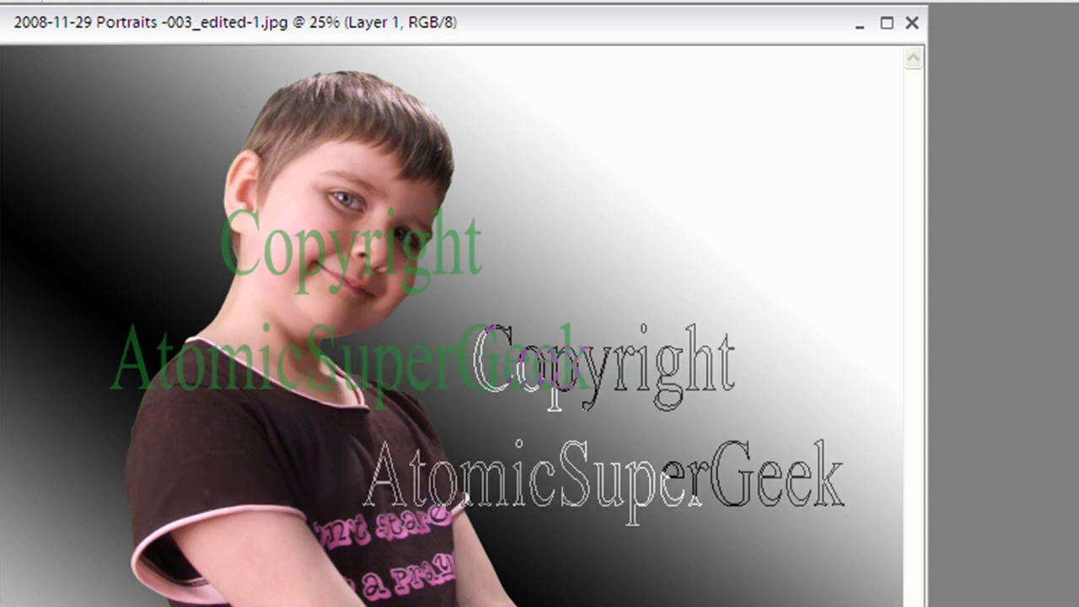
drag(641, 422, 923, 441)
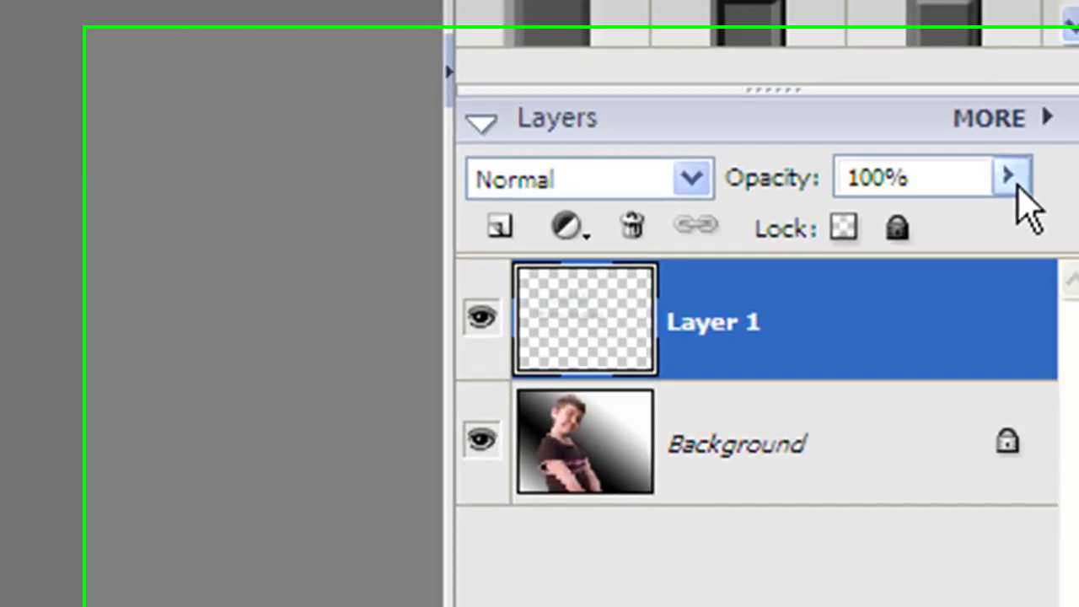
Step: Open the Opacity slider for Layer 1 in the Layers palette
click(1009, 177)
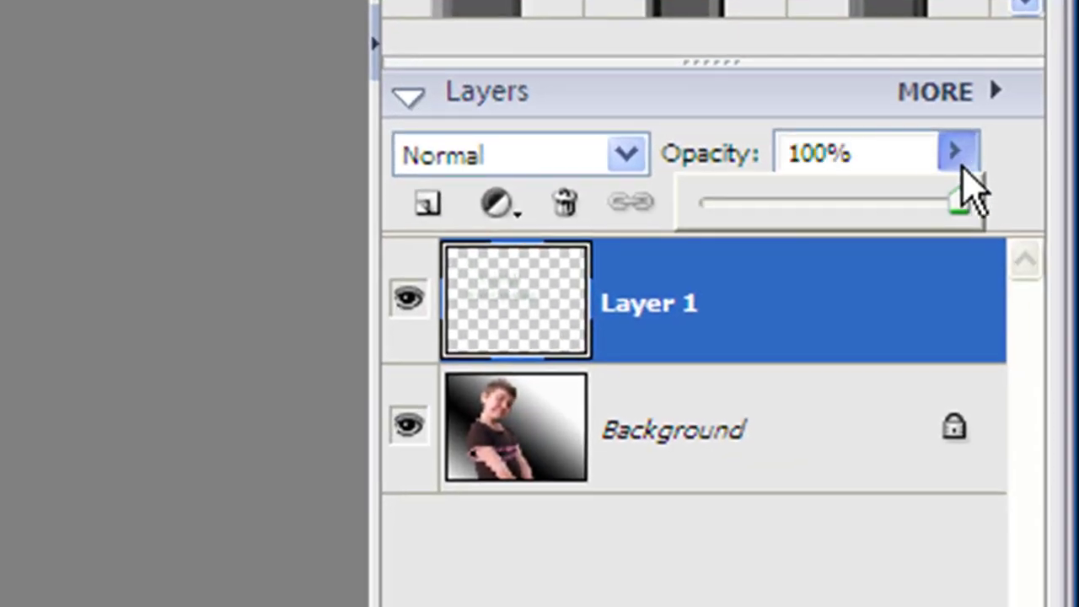